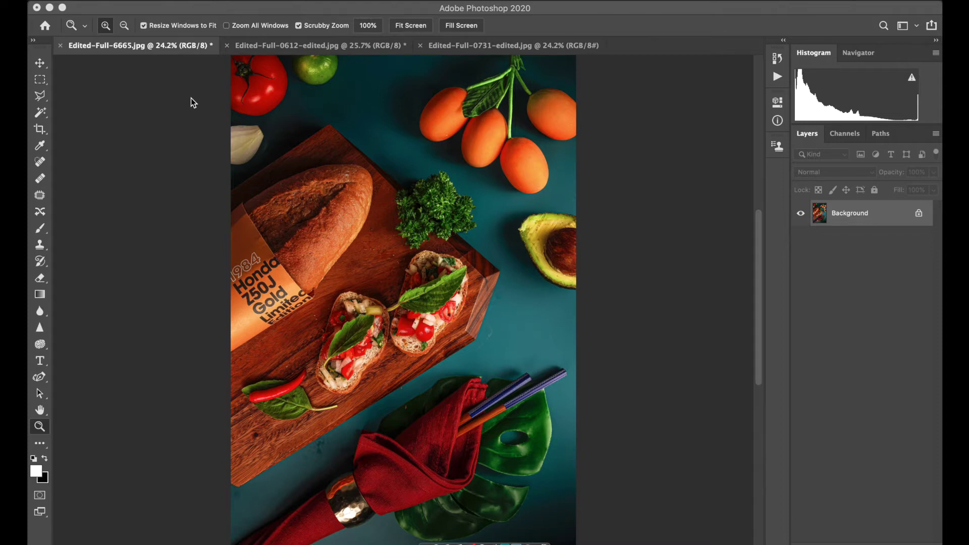
- Duplicate the background layer and convert the image to Lab Color mode without flattening the layers
{"action": "left_click", "coordinate": [556, 29]}
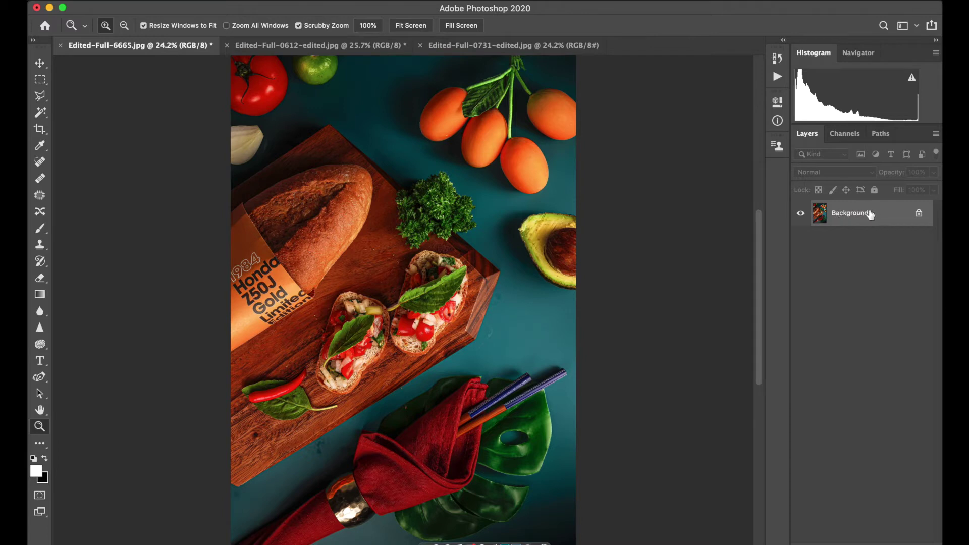
{"action": "key", "text": "super+j"}
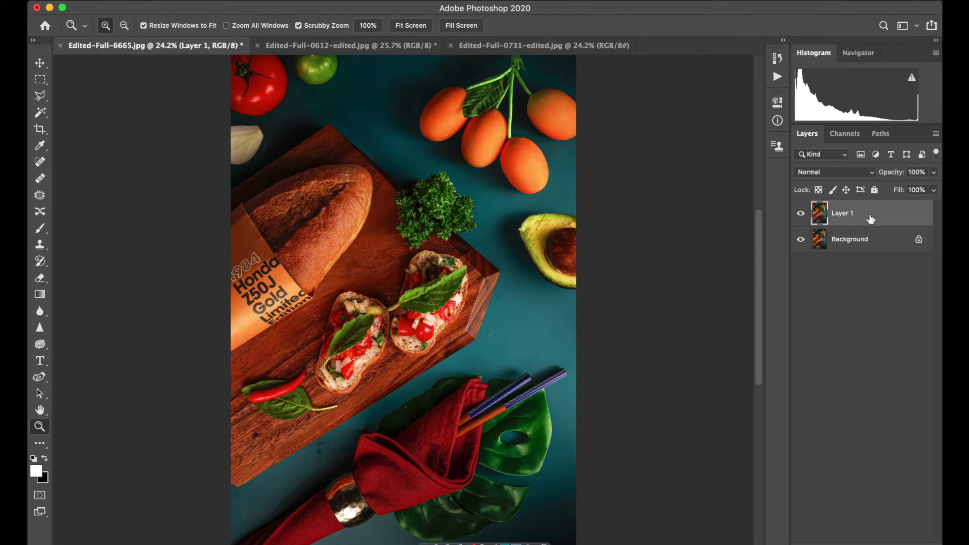
{"action": "left_click", "coordinate": [184, 1]}
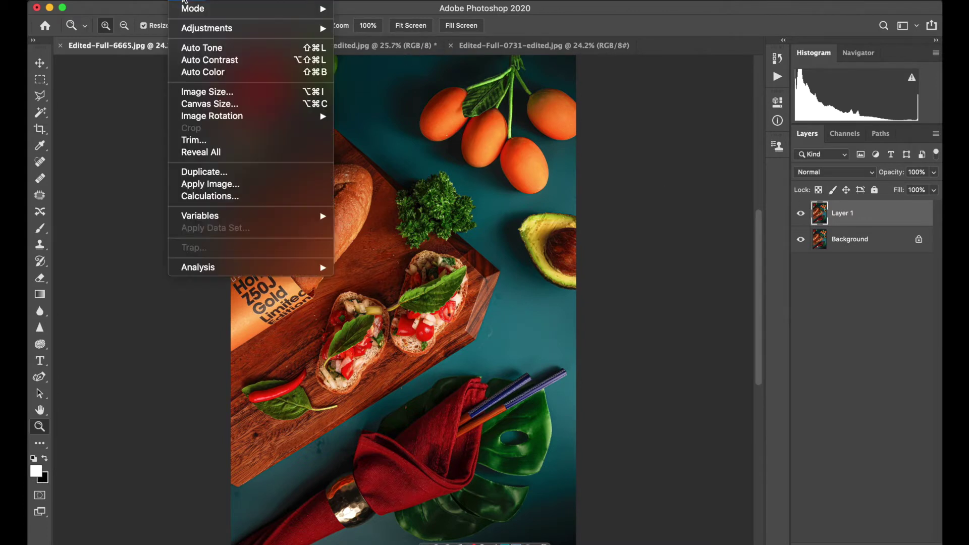
{"action": "mouse_move", "coordinate": [196, 7]}
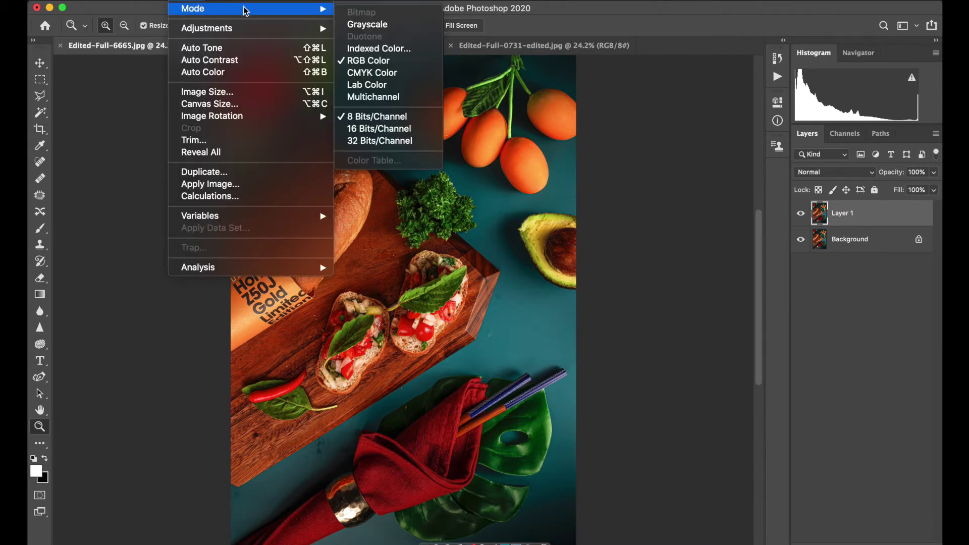
{"action": "left_click", "coordinate": [402, 90]}
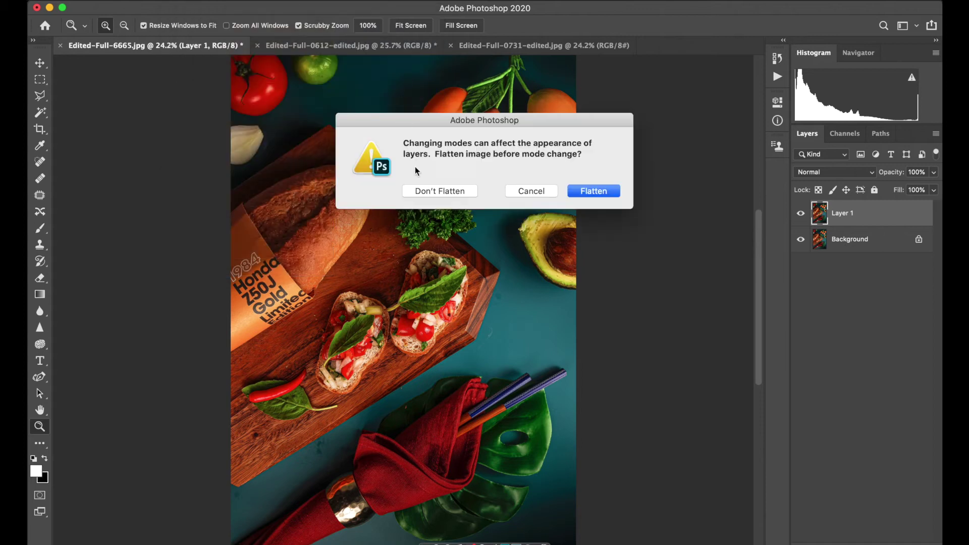
{"action": "left_click", "coordinate": [437, 191]}
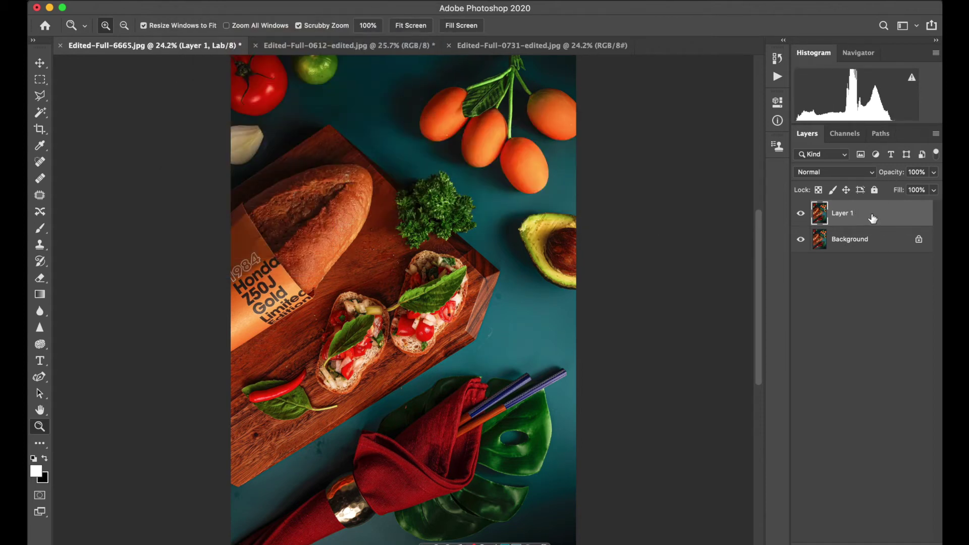
- Copy the whole a channel of Layer 1 into the b channel and show the full Lab composite again
{"action": "left_click", "coordinate": [846, 134]}
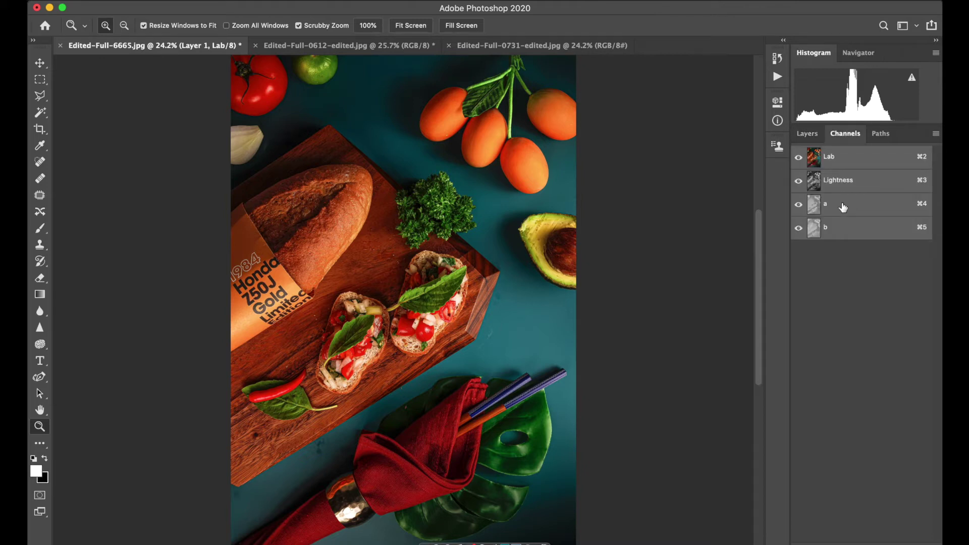
{"action": "left_click", "coordinate": [843, 207]}
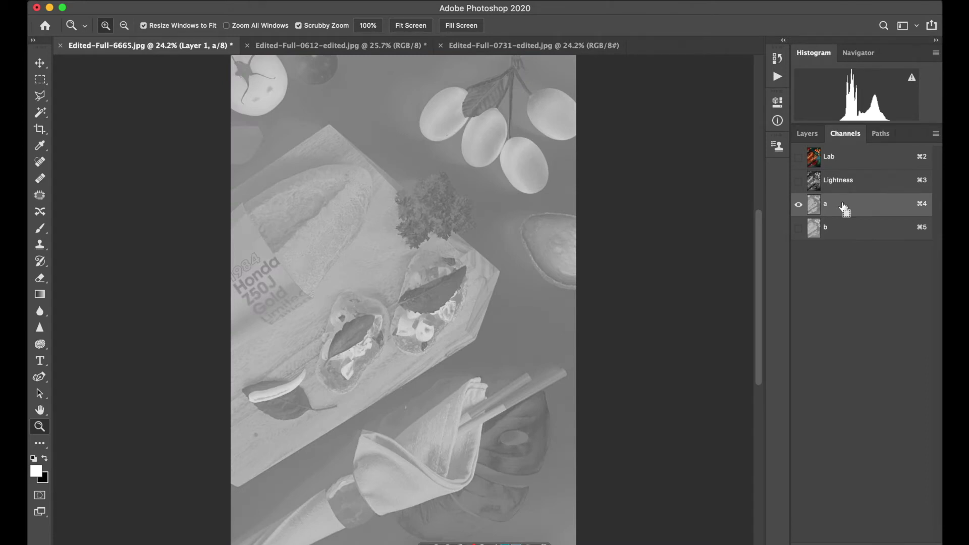
{"action": "left_click", "coordinate": [843, 207], "text": "super"}
{"action": "left_click", "coordinate": [841, 232]}
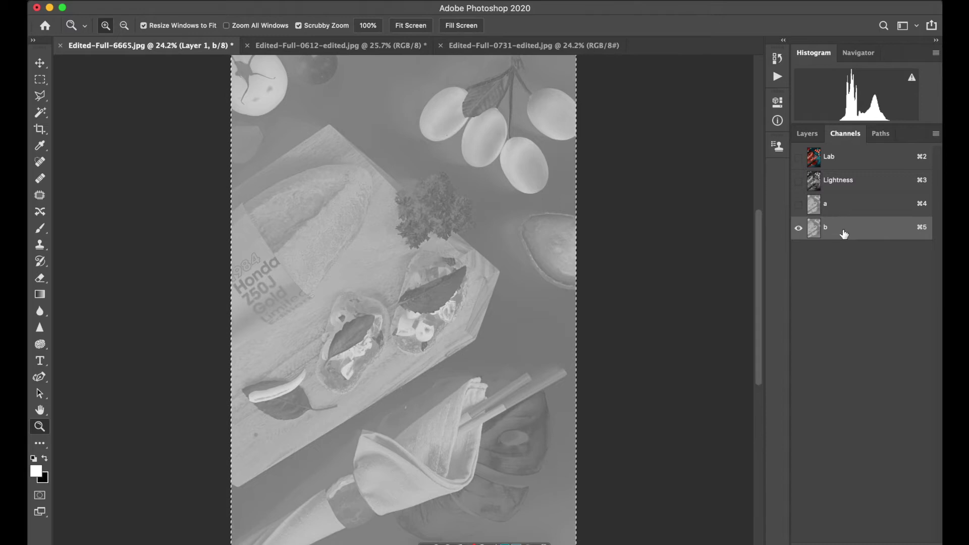
{"action": "left_click", "coordinate": [799, 158]}
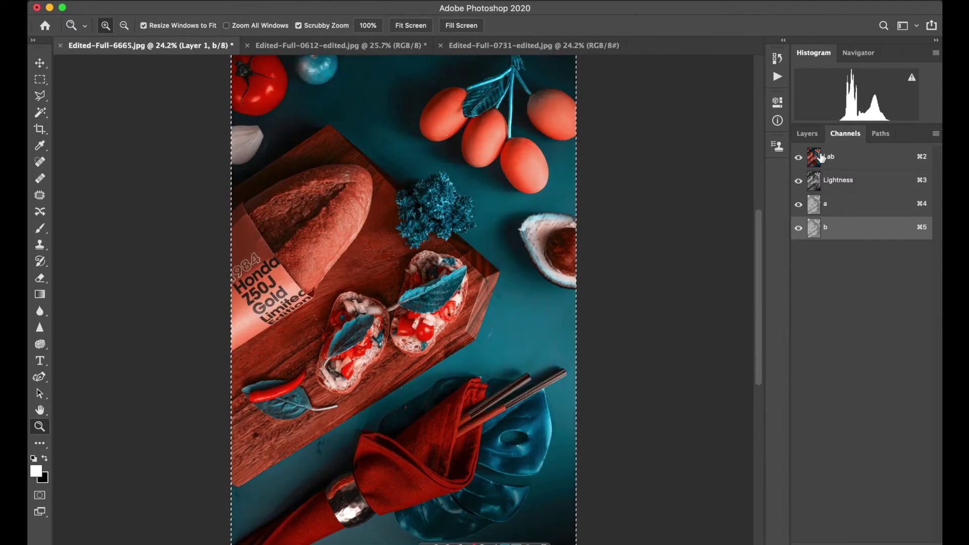
- Convert the food image back to RGB Color mode without flattening the layers
{"action": "left_click", "coordinate": [182, 1]}
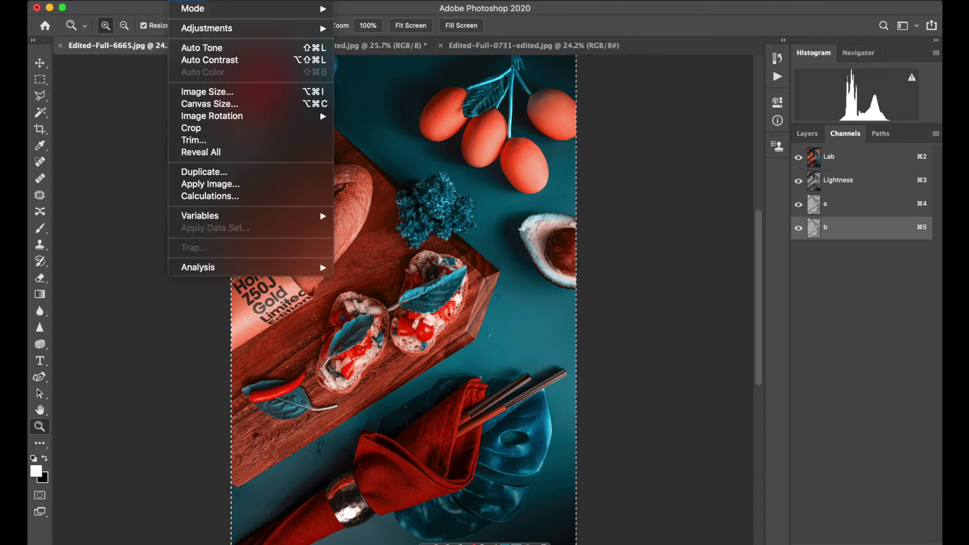
{"action": "mouse_move", "coordinate": [226, 14]}
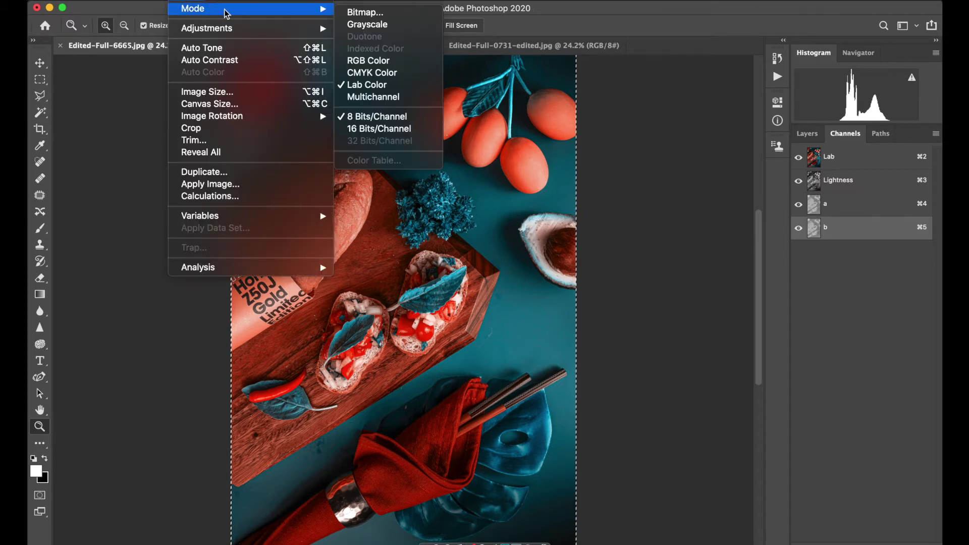
{"action": "left_click", "coordinate": [386, 61]}
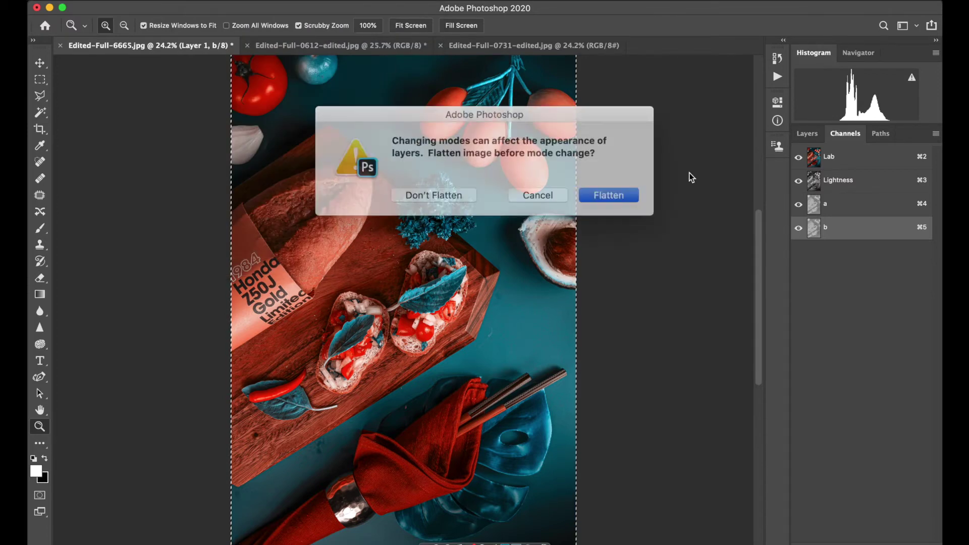
{"action": "left_click", "coordinate": [430, 192]}
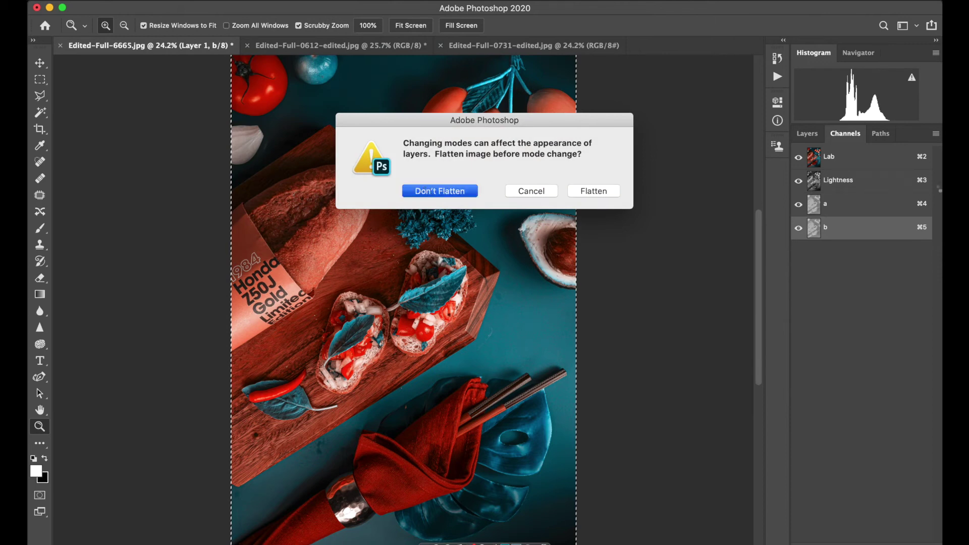
- Compare the edit with the original by toggling the visibility of Layer 1
{"action": "left_click", "coordinate": [806, 133]}
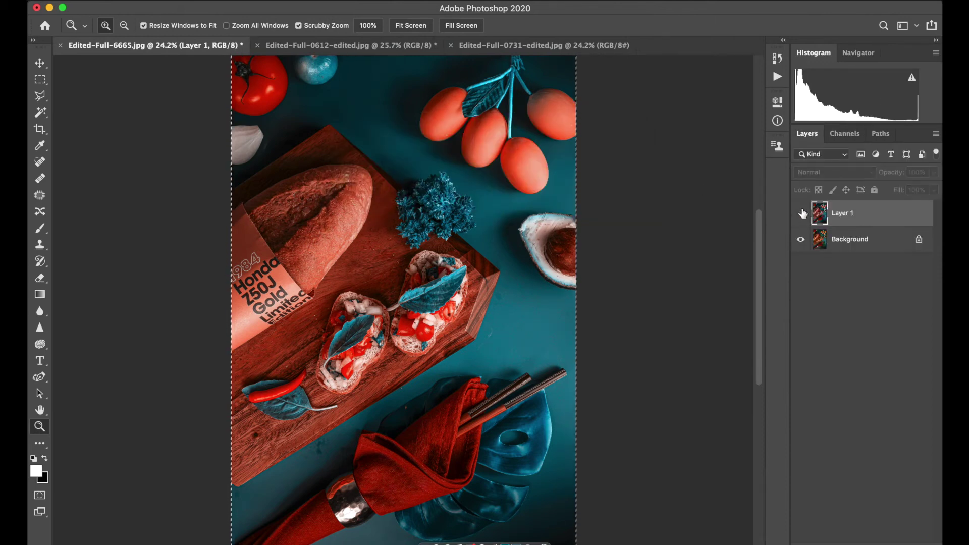
{"action": "left_click", "coordinate": [802, 214]}
{"action": "left_click", "coordinate": [801, 213]}
{"action": "left_click", "coordinate": [802, 213]}
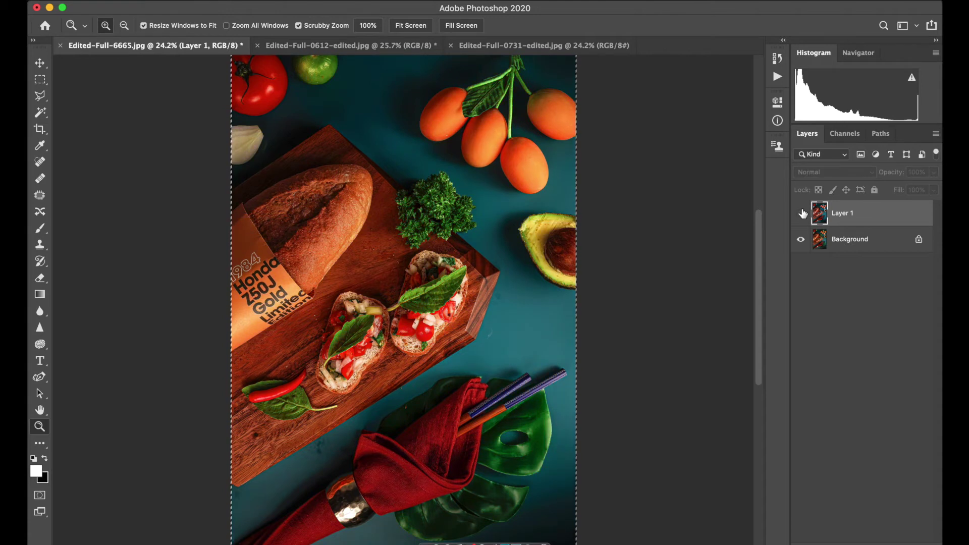
{"action": "left_click", "coordinate": [802, 214]}
{"action": "left_click", "coordinate": [804, 217]}
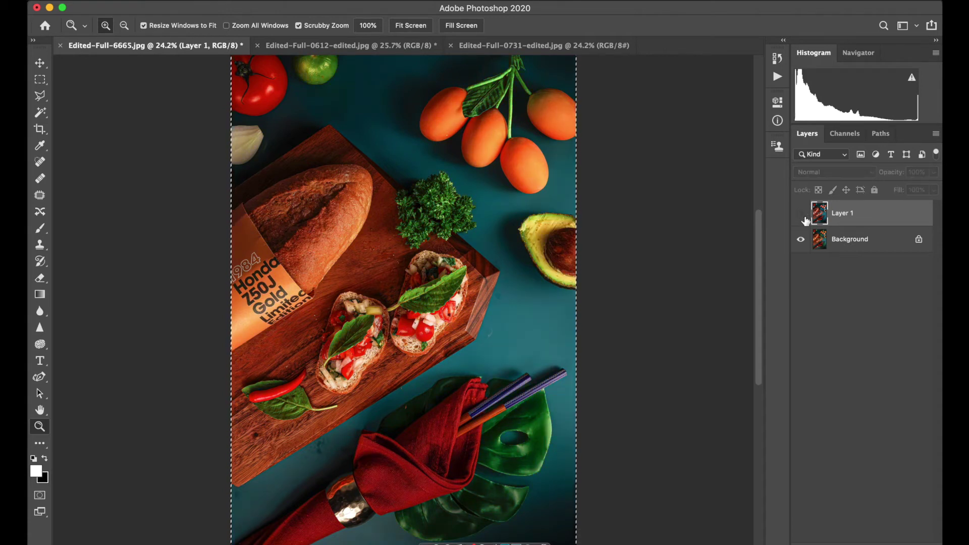
- Switch to Edited-Full-0612-edited.jpg and duplicate its background layer under the default name
{"action": "left_click", "coordinate": [308, 46]}
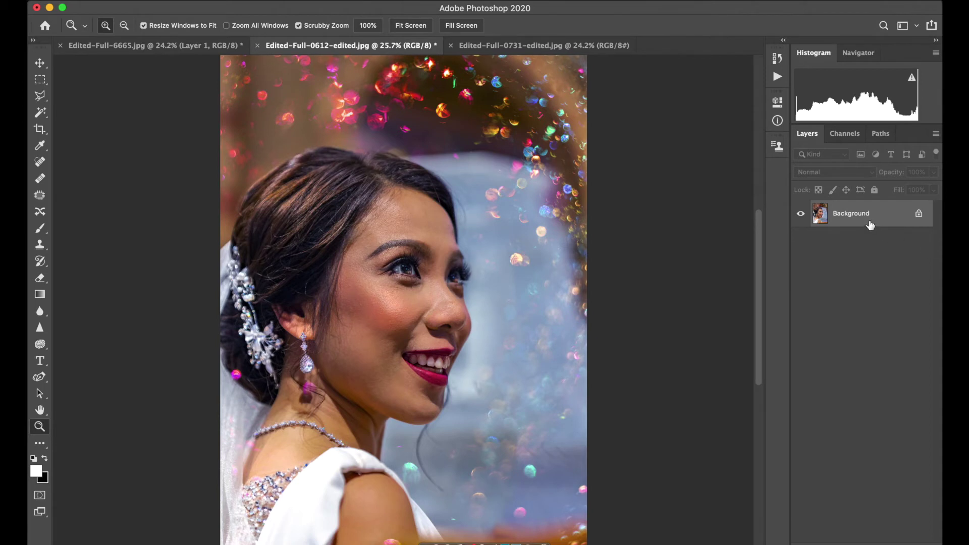
{"action": "right_click", "coordinate": [864, 224]}
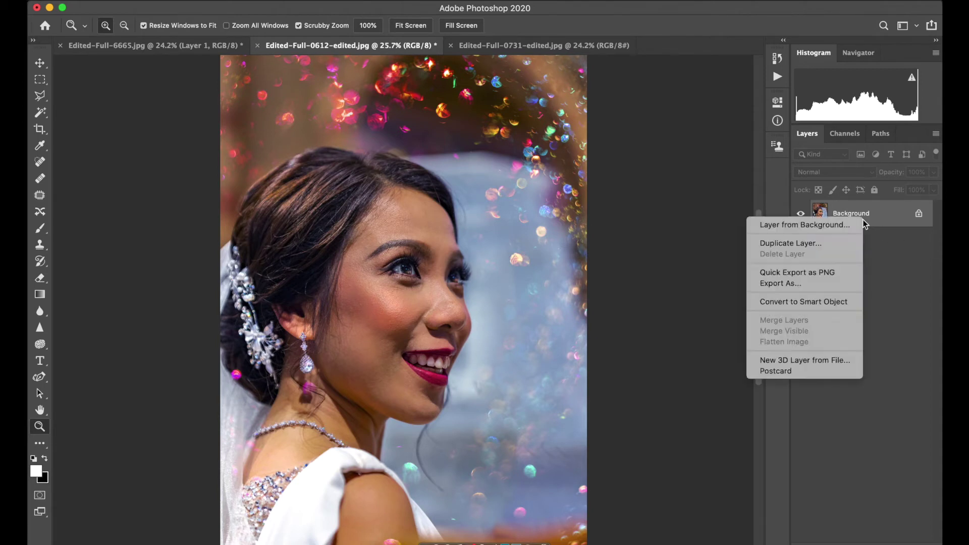
{"action": "left_click", "coordinate": [826, 242]}
{"action": "left_click", "coordinate": [590, 224]}
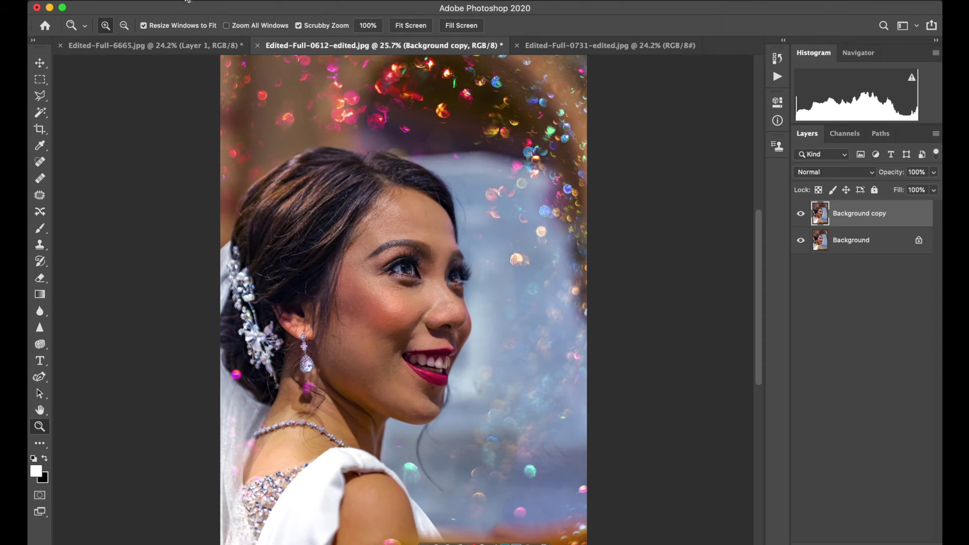
- Convert the portrait image to Lab Color mode while keeping its layers unflattened
{"action": "left_click", "coordinate": [188, 5]}
{"action": "mouse_move", "coordinate": [212, 9]}
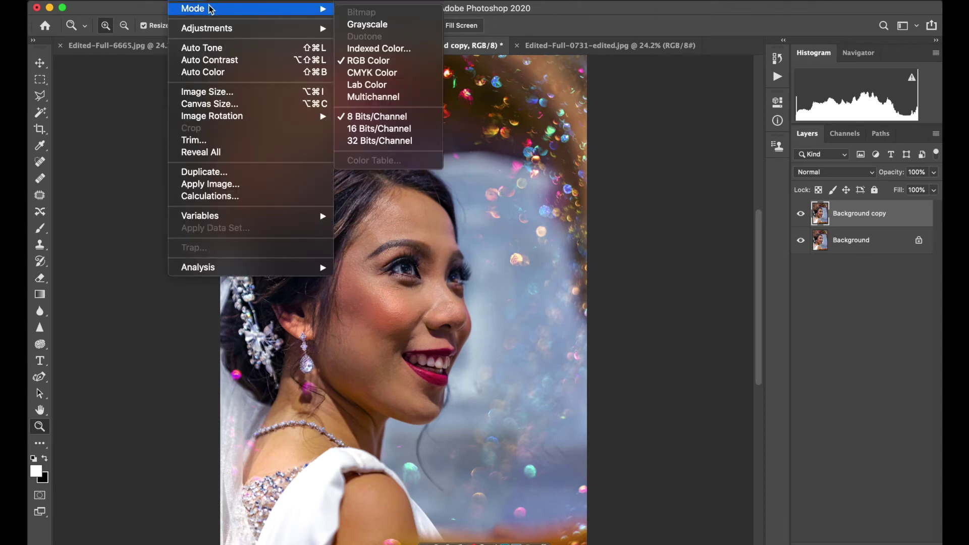
{"action": "left_click", "coordinate": [398, 86]}
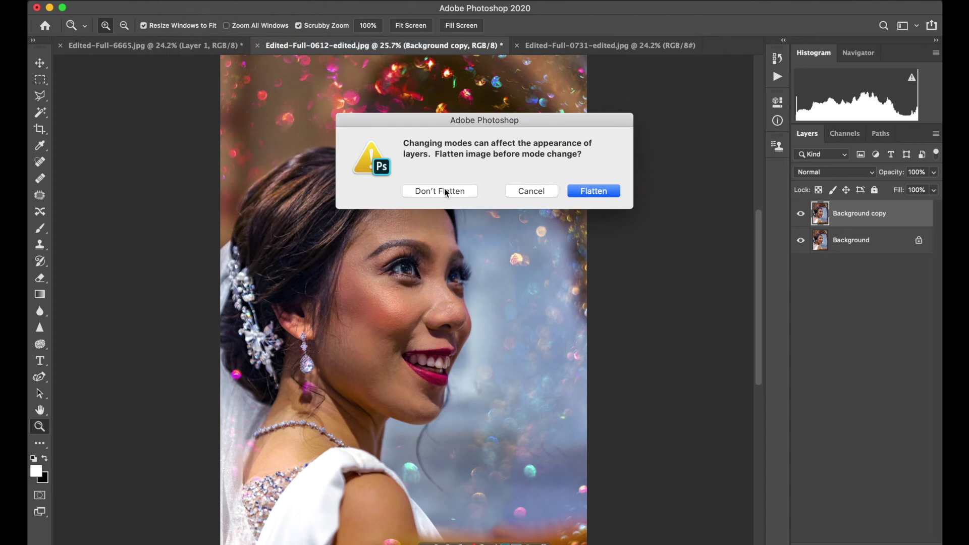
{"action": "left_click", "coordinate": [446, 192]}
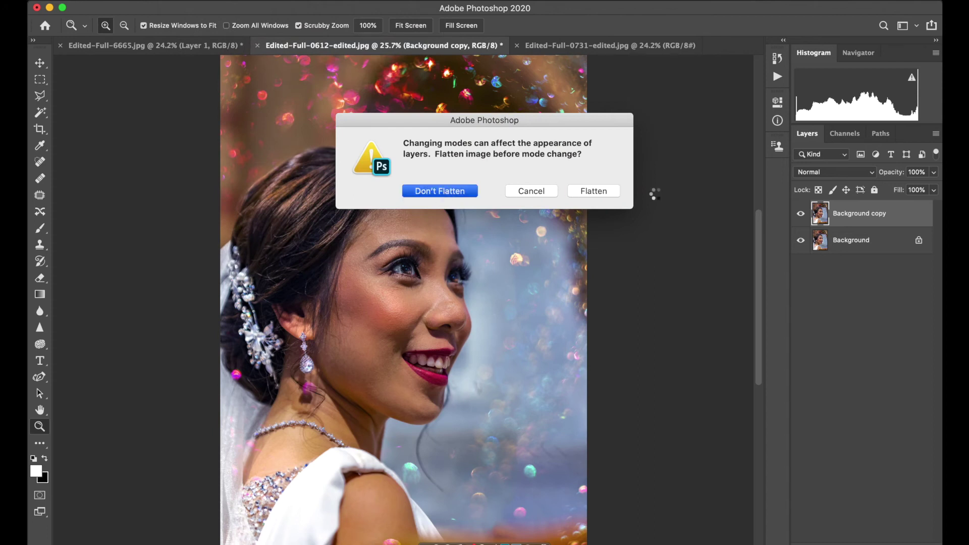
- Isolate the portrait's a channel and select the entire canvas
{"action": "left_click", "coordinate": [843, 137]}
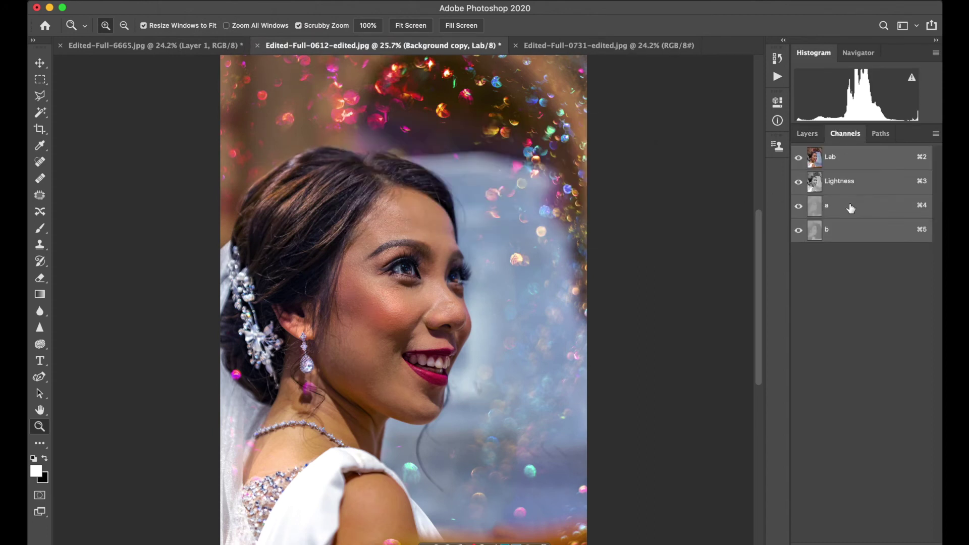
{"action": "left_click", "coordinate": [850, 210]}
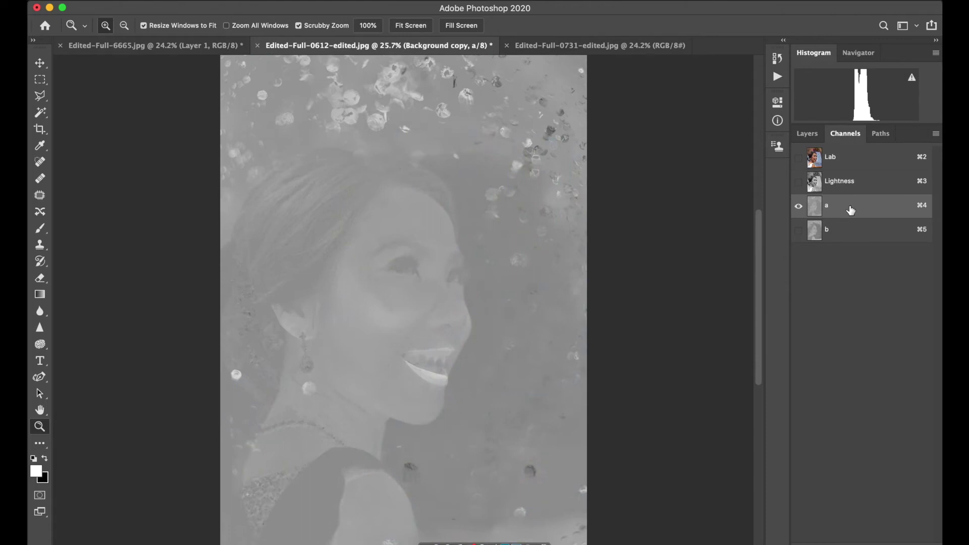
{"action": "left_click", "coordinate": [290, 1]}
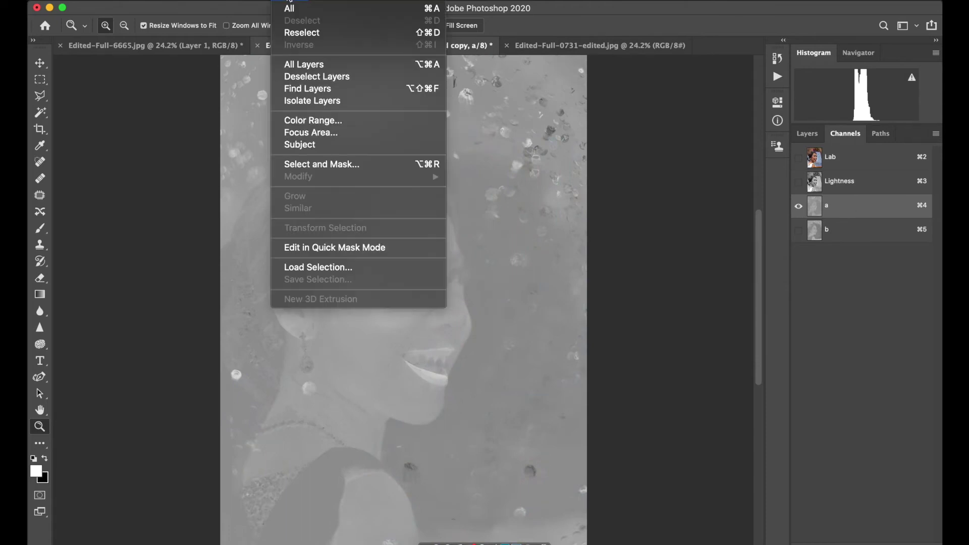
{"action": "left_click", "coordinate": [295, 7]}
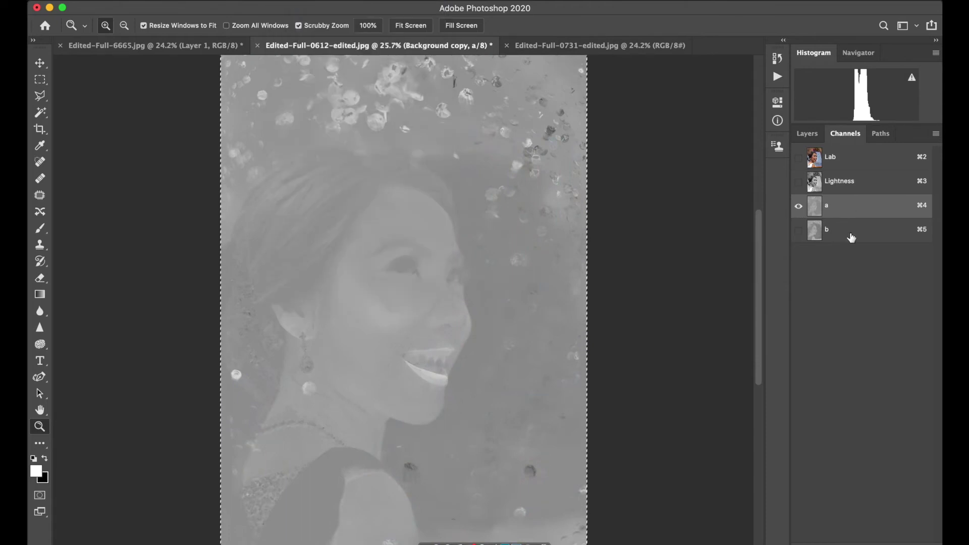
{"action": "left_click", "coordinate": [850, 232]}
{"action": "left_click", "coordinate": [153, 1]}
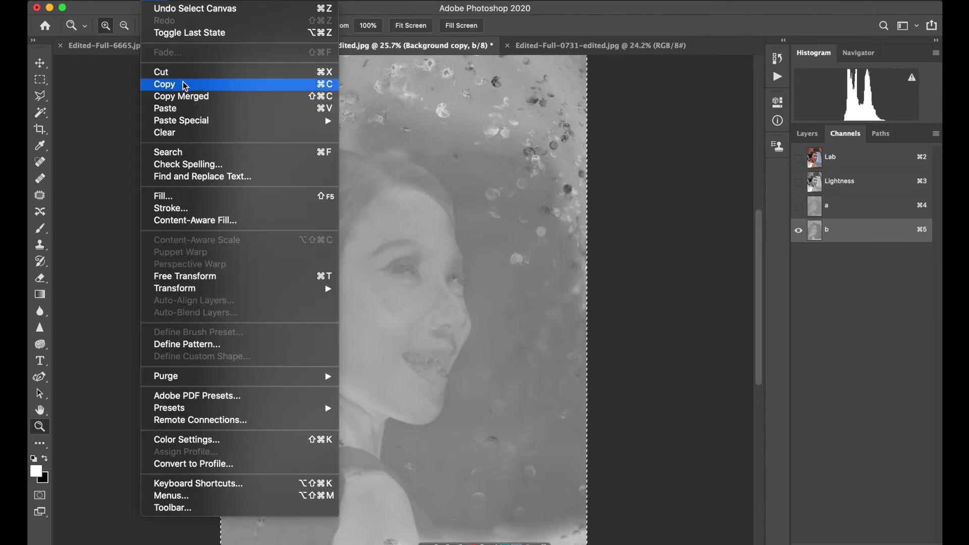
{"action": "left_click", "coordinate": [187, 110]}
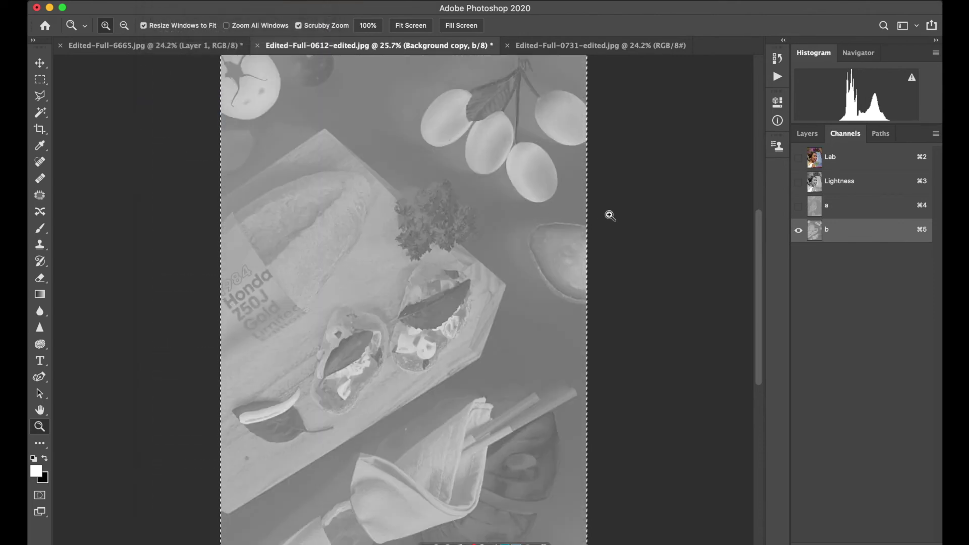
{"action": "key", "text": "super+z"}
- Copy the portrait's a channel, paste it into the b channel and make all Lab channels visible
{"action": "left_click", "coordinate": [838, 205]}
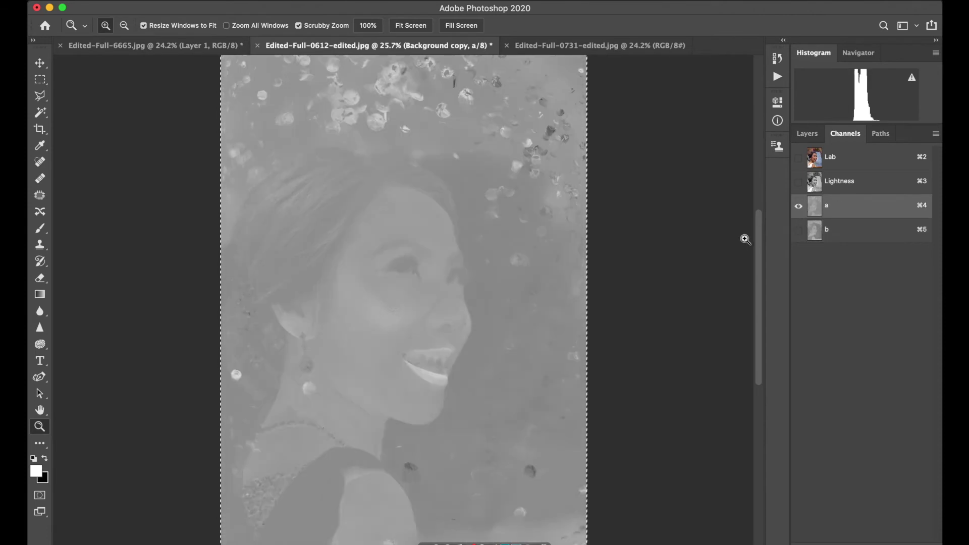
{"action": "left_click", "coordinate": [874, 238]}
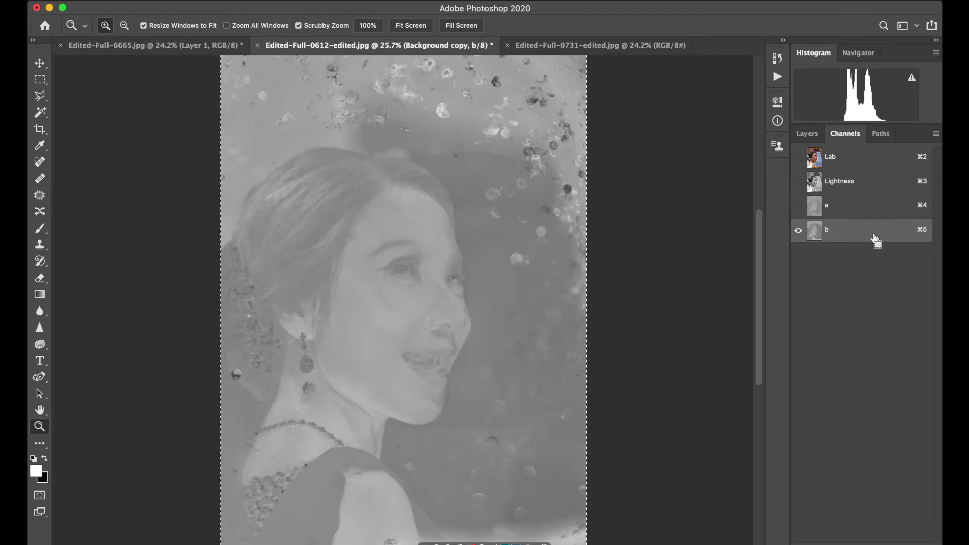
{"action": "key", "text": "super+v"}
{"action": "left_click", "coordinate": [799, 158]}
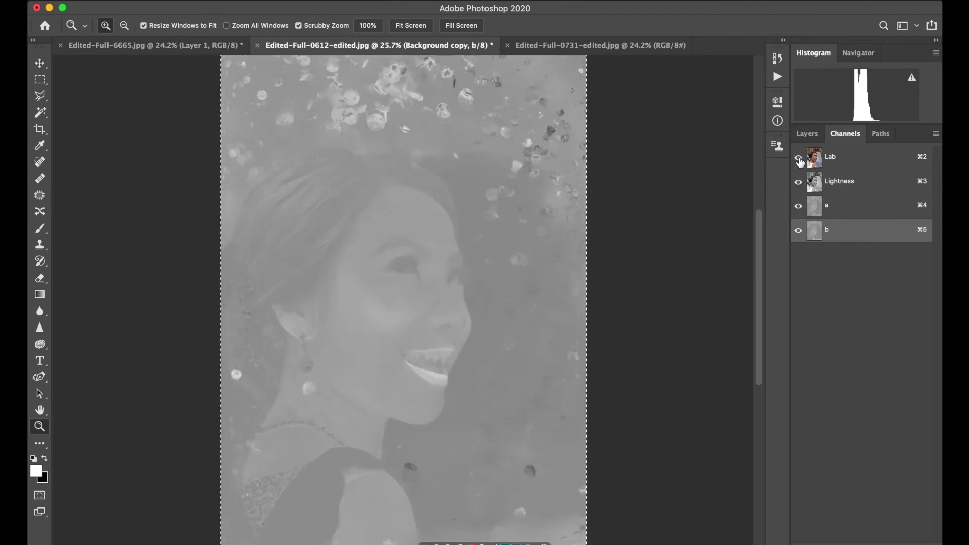
- Compare the portrait with its original by hiding and showing the Background copy layer, leaving that layer selected
{"action": "left_click", "coordinate": [803, 135]}
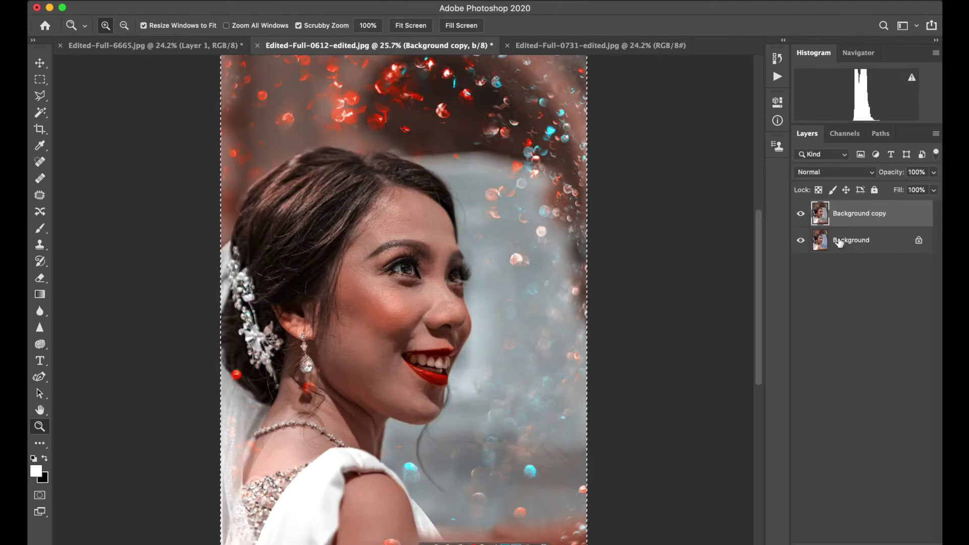
{"action": "left_click", "coordinate": [844, 243]}
{"action": "left_click", "coordinate": [802, 215]}
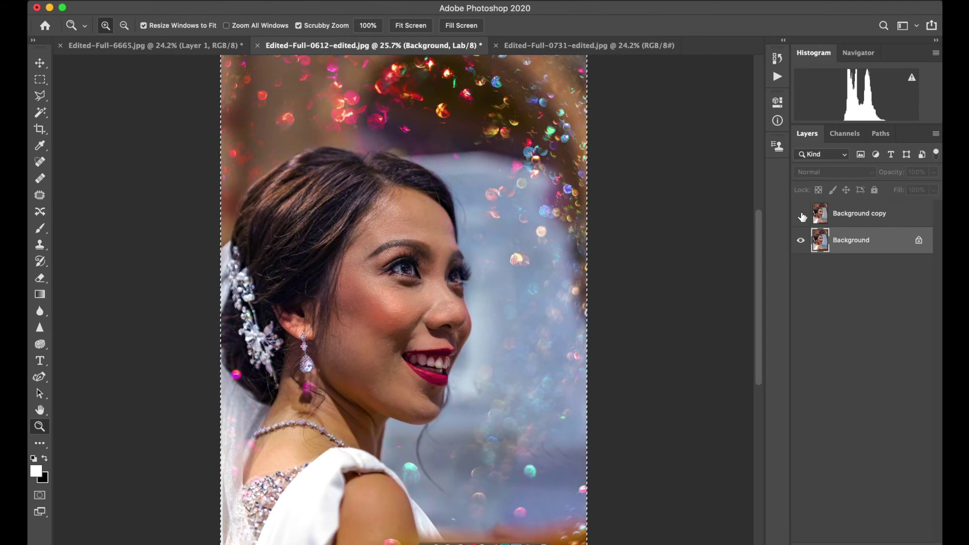
{"action": "left_click", "coordinate": [801, 214]}
{"action": "left_click", "coordinate": [863, 218]}
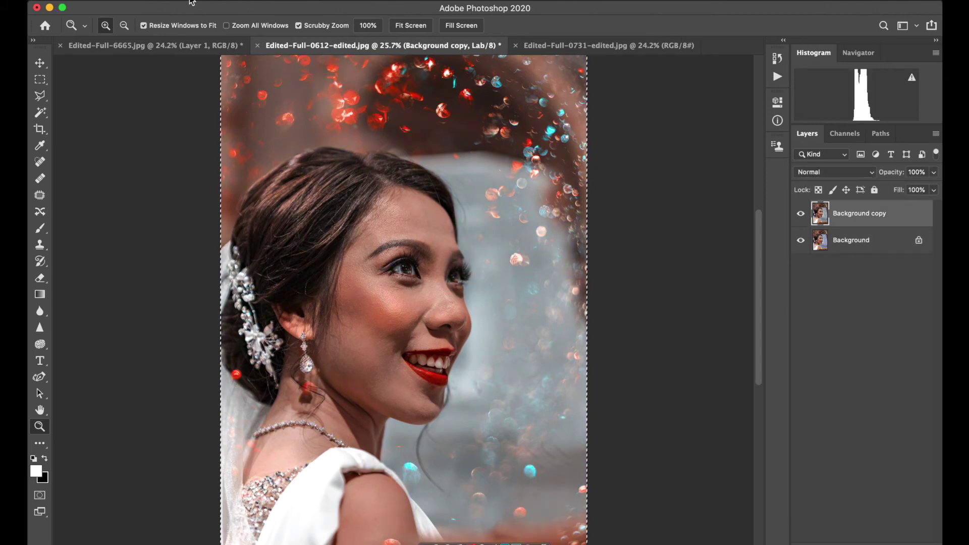
- Convert the bride portrait from Lab back to RGB Color mode, keeping its layers unflattened
{"action": "left_click", "coordinate": [192, 2]}
{"action": "mouse_move", "coordinate": [243, 8]}
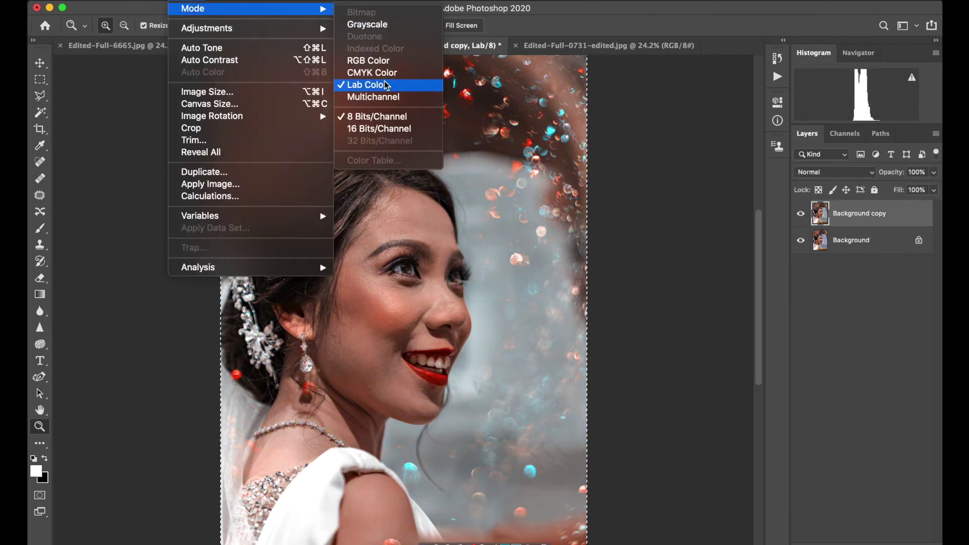
{"action": "left_click", "coordinate": [387, 61]}
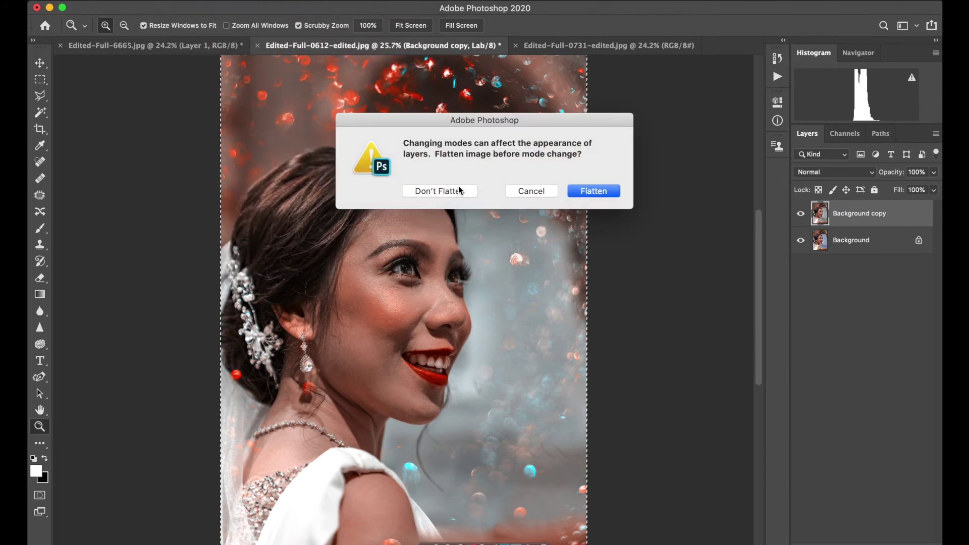
{"action": "left_click", "coordinate": [460, 190]}
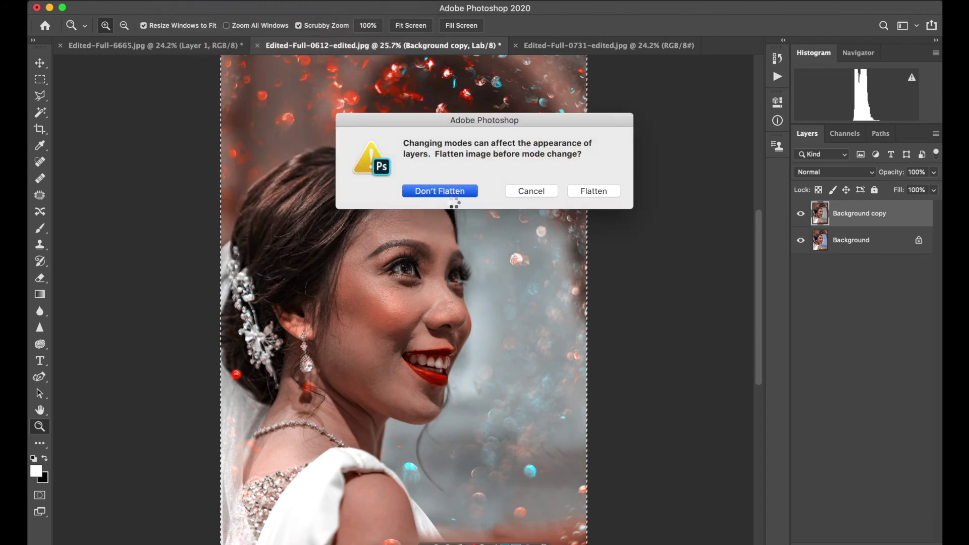
- In Edited-Full-0731-edited.jpg, duplicate the Background layer and convert the image to Lab Color mode without flattening
{"action": "left_click", "coordinate": [526, 47]}
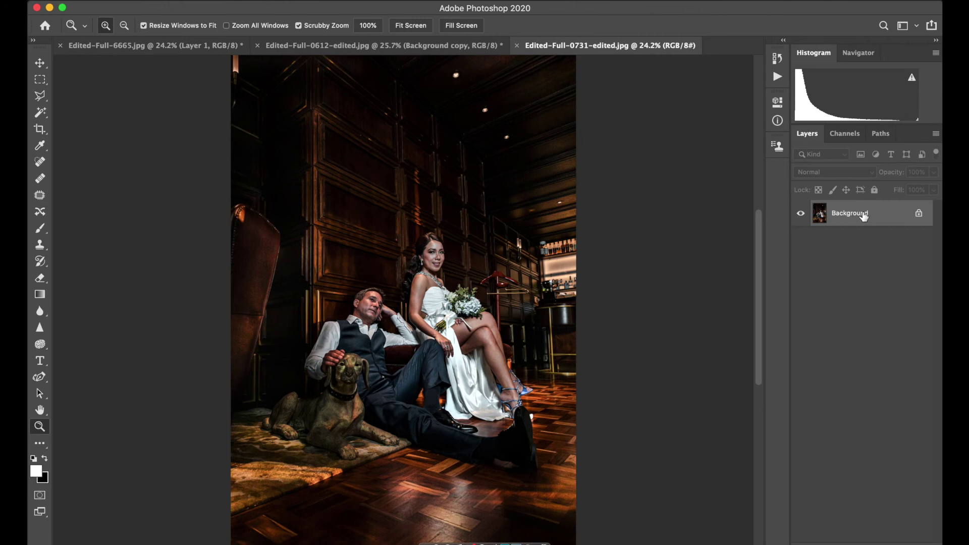
{"action": "key", "text": "super+j"}
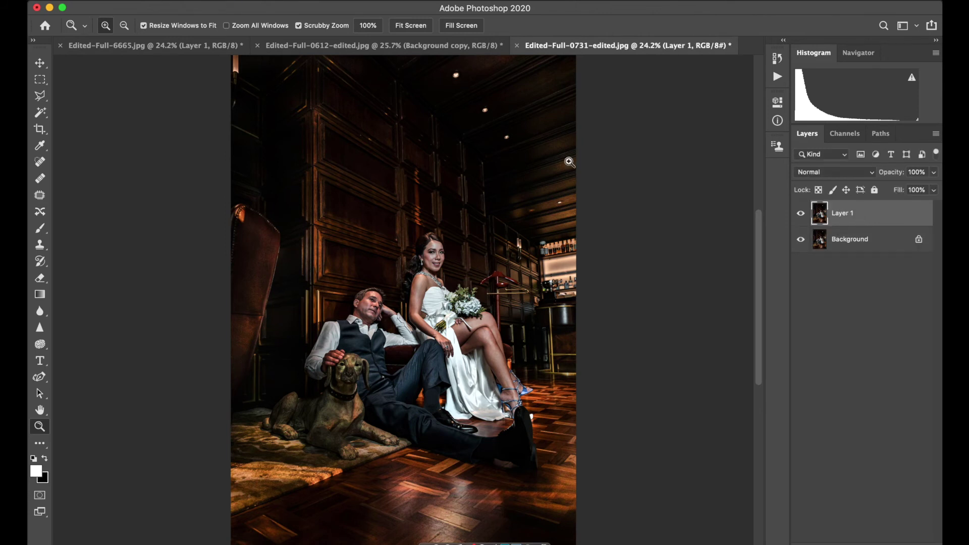
{"action": "left_click", "coordinate": [187, 0]}
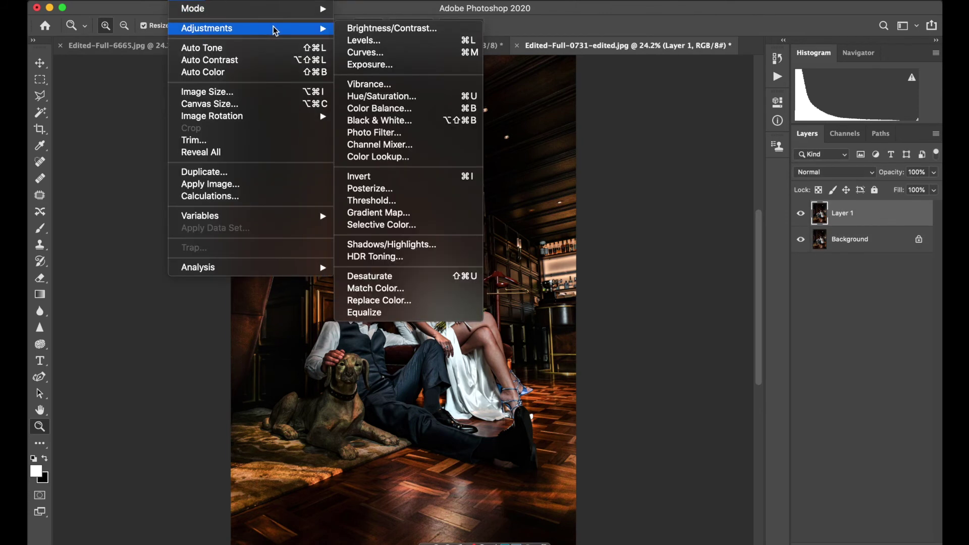
{"action": "mouse_move", "coordinate": [271, 18]}
{"action": "left_click", "coordinate": [423, 84]}
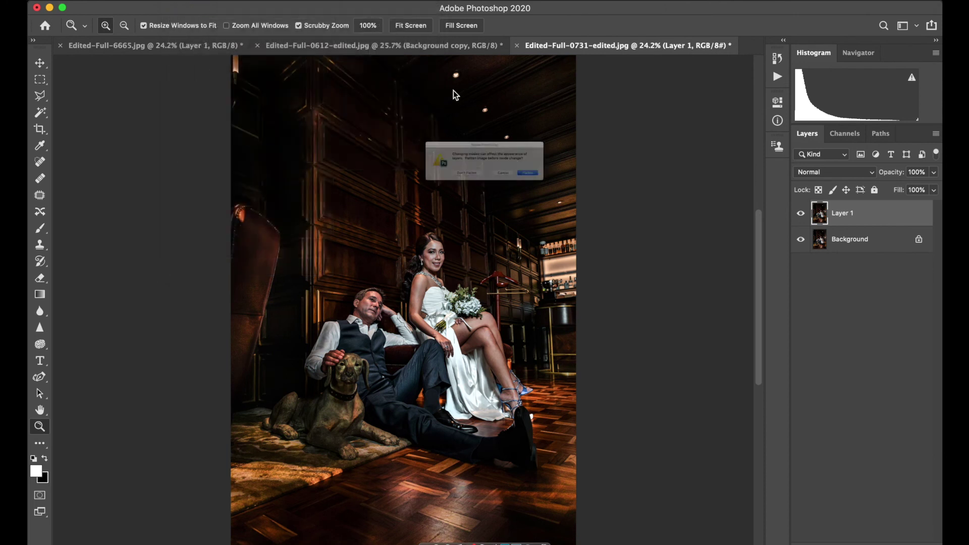
{"action": "left_click", "coordinate": [439, 191]}
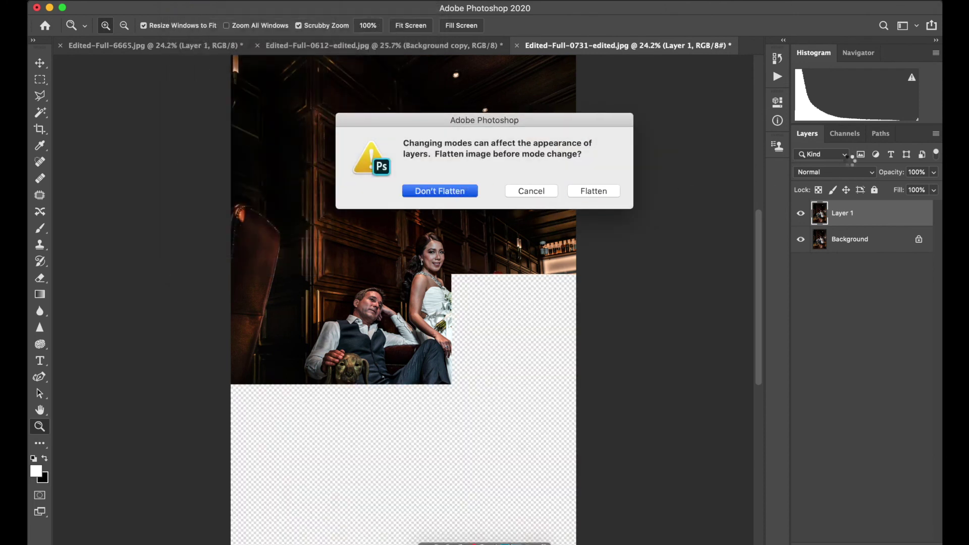
- Copy the couple photo's entire a channel, paste it into the b channel and make all Lab channels visible
{"action": "left_click", "coordinate": [845, 135]}
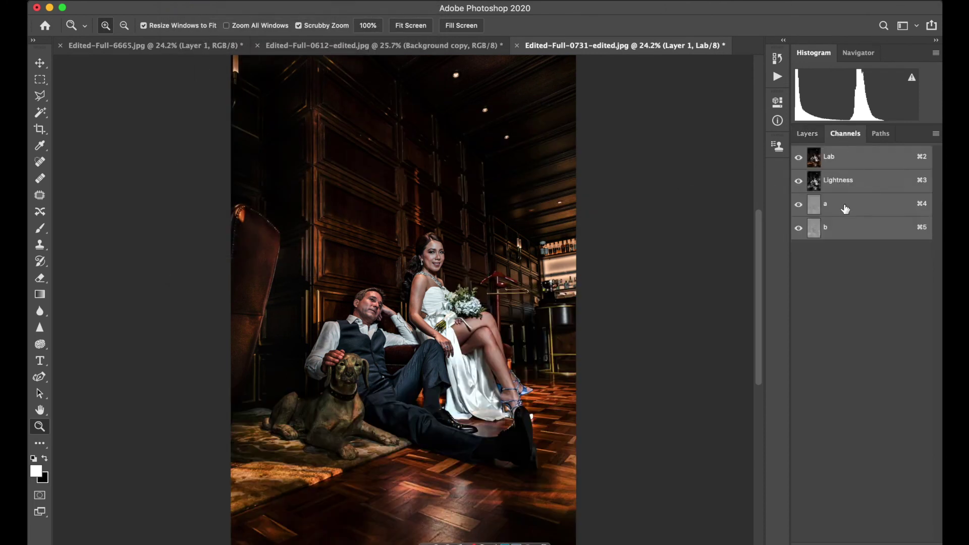
{"action": "left_click", "coordinate": [846, 208]}
{"action": "key", "text": "super+a"}
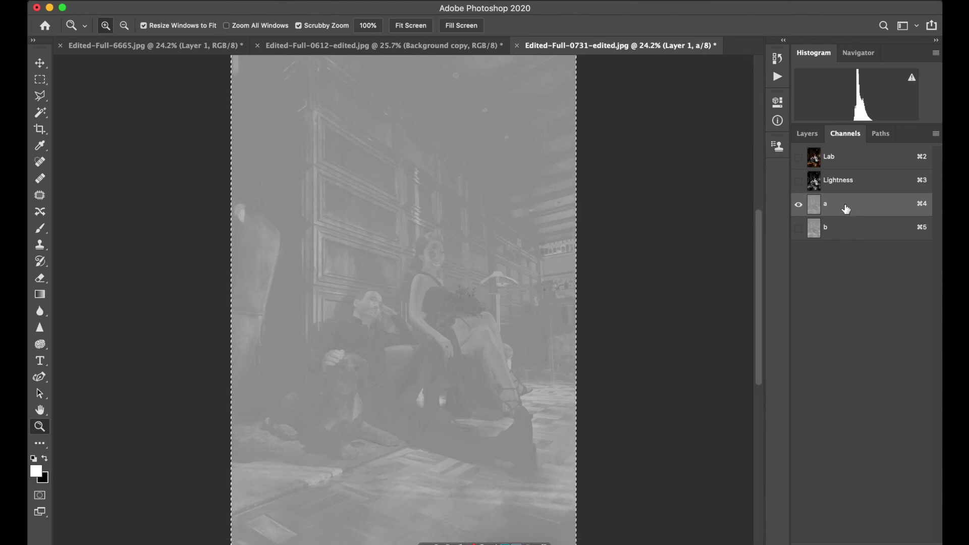
{"action": "left_click", "coordinate": [859, 228]}
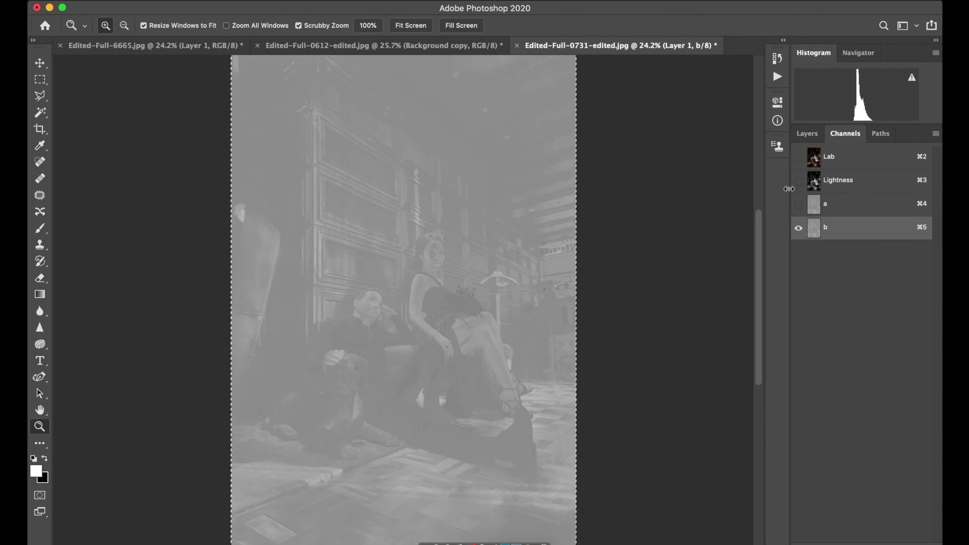
{"action": "left_click", "coordinate": [807, 134]}
{"action": "left_click", "coordinate": [845, 134]}
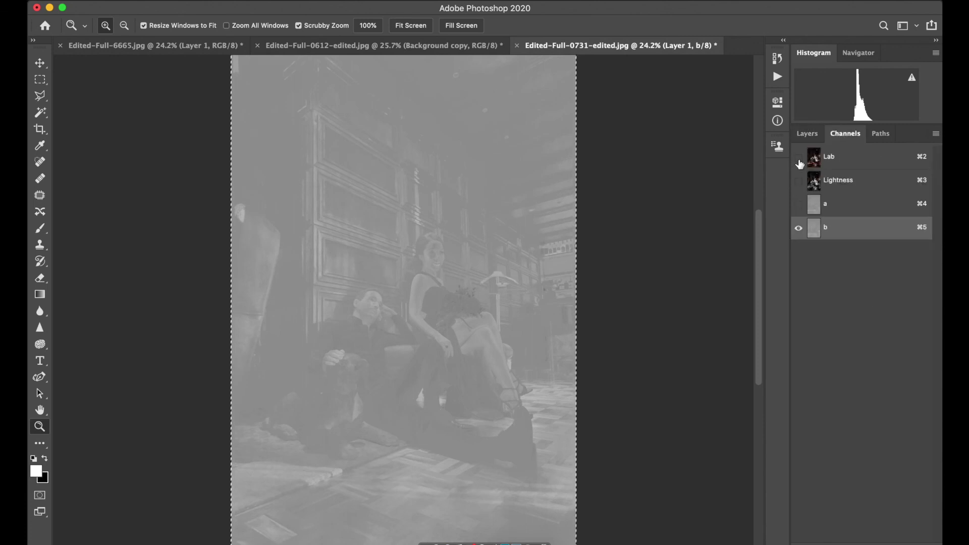
{"action": "left_click", "coordinate": [799, 158]}
- Compare the couple photo with its original by repeatedly hiding and showing Layer 1, leaving it visible and no layer selected
{"action": "left_click", "coordinate": [807, 134]}
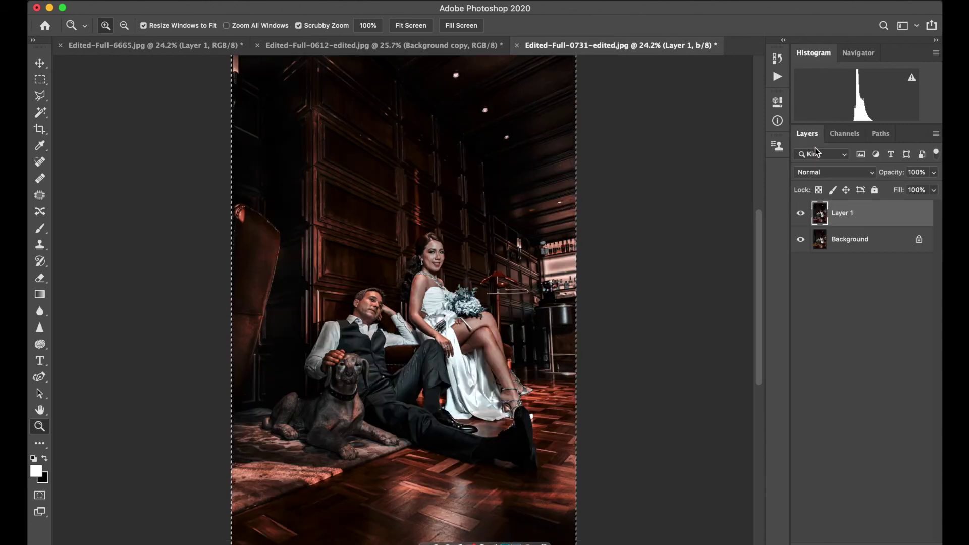
{"action": "left_click", "coordinate": [801, 215]}
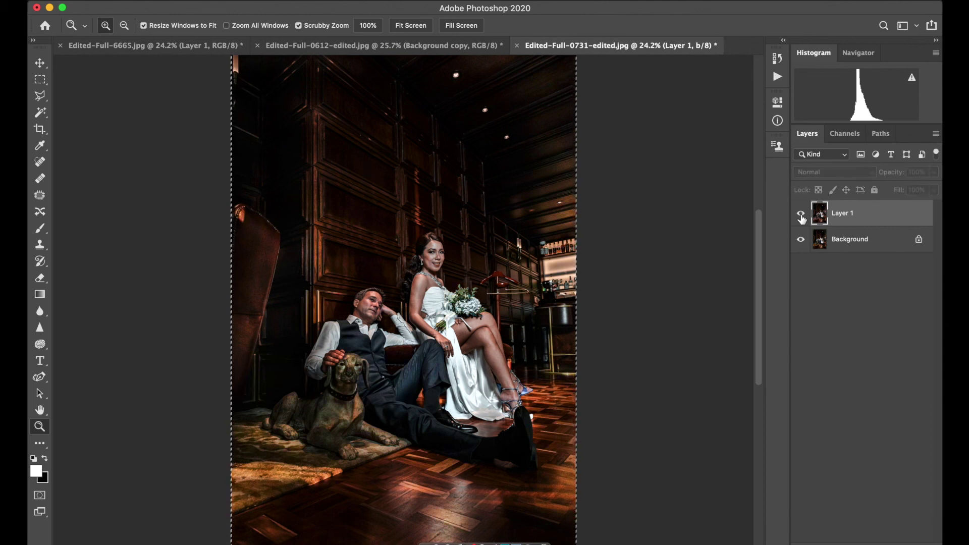
{"action": "left_click", "coordinate": [801, 216]}
{"action": "left_click", "coordinate": [801, 215]}
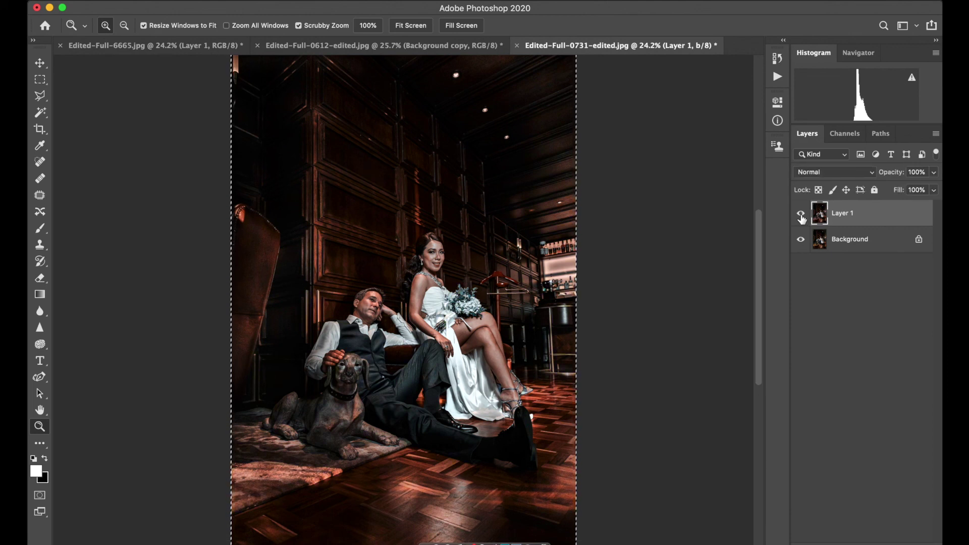
{"action": "left_click", "coordinate": [801, 217]}
{"action": "left_click", "coordinate": [801, 216]}
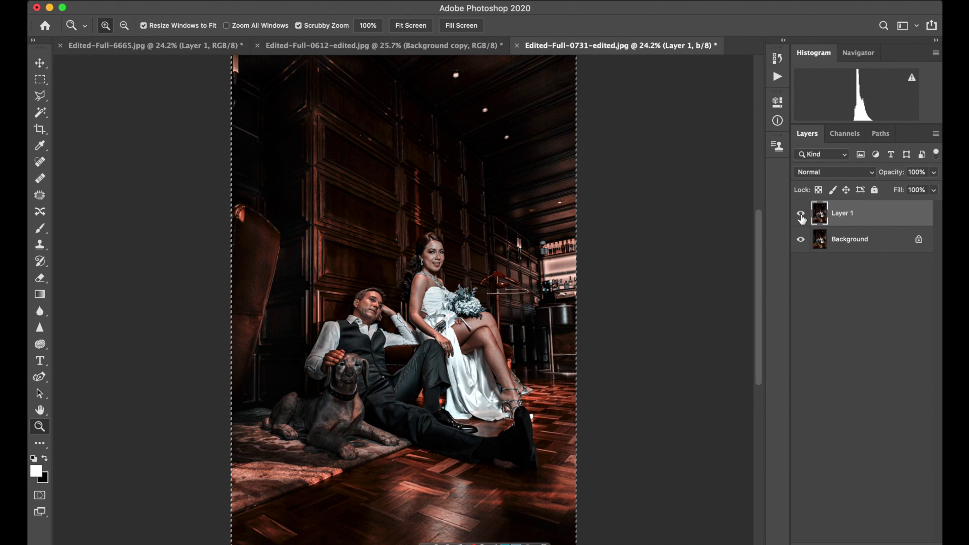
{"action": "left_click", "coordinate": [819, 290]}
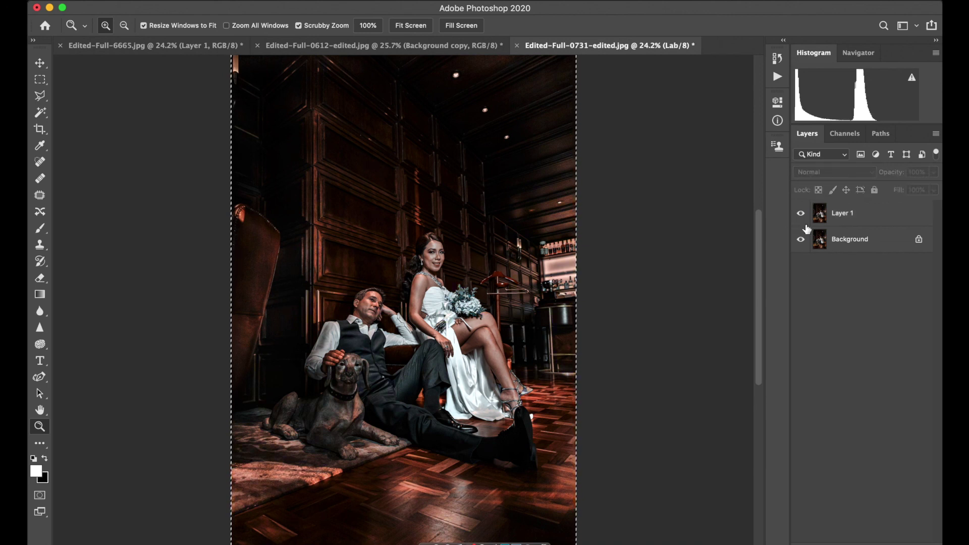